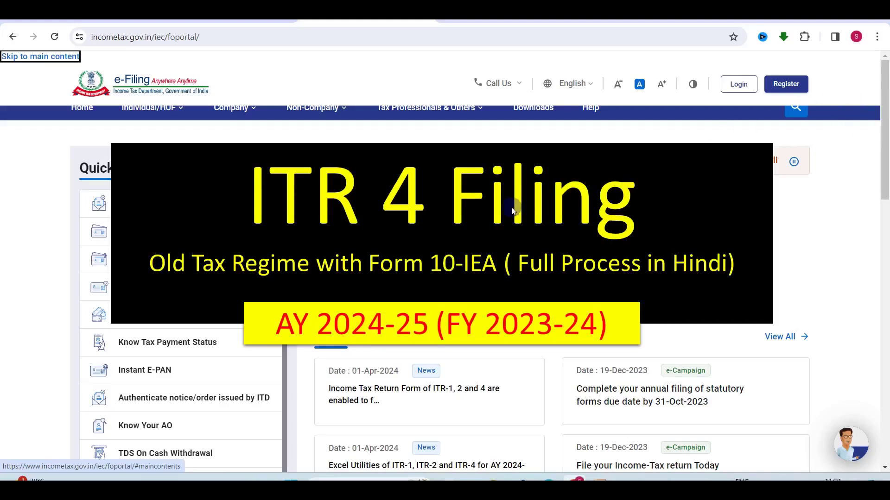
# Log in to the income tax e-Filing portal.
pyautogui.click(864, 62)
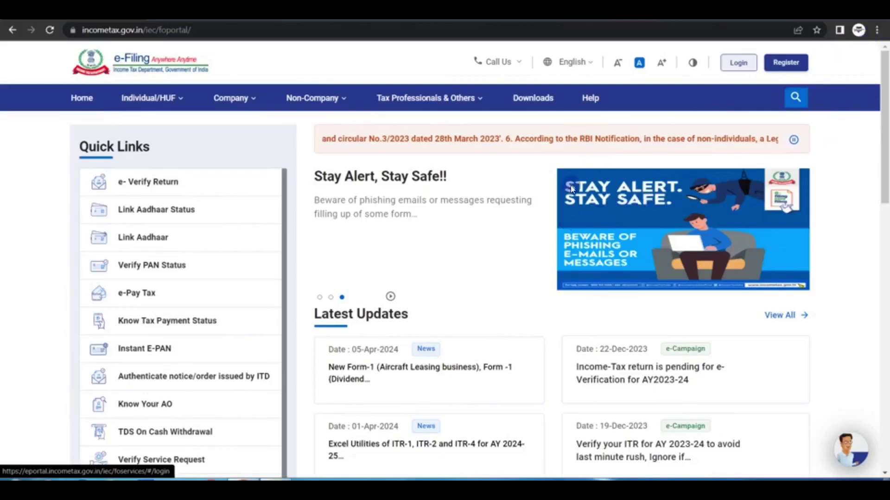
pyautogui.click(736, 63)
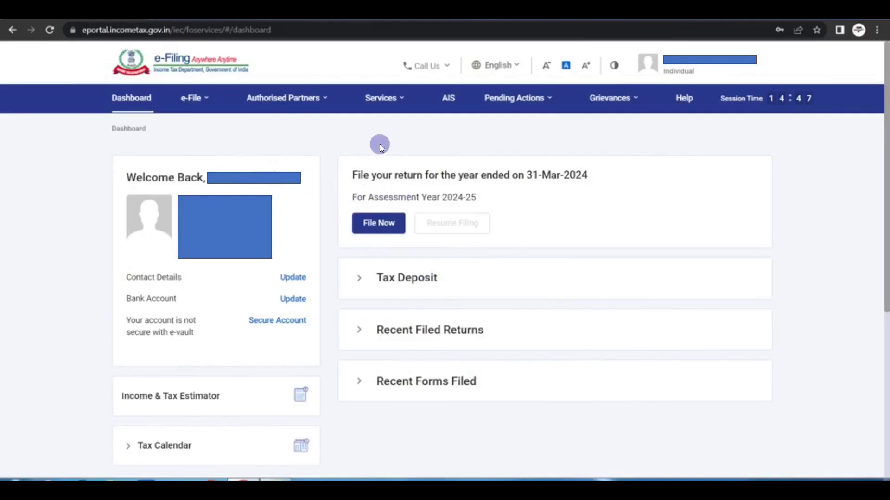
# Open the Form 26AS page on TRACES, accepting the redirect disclaimer and the Form 16/16A usage terms.
pyautogui.click(193, 97)
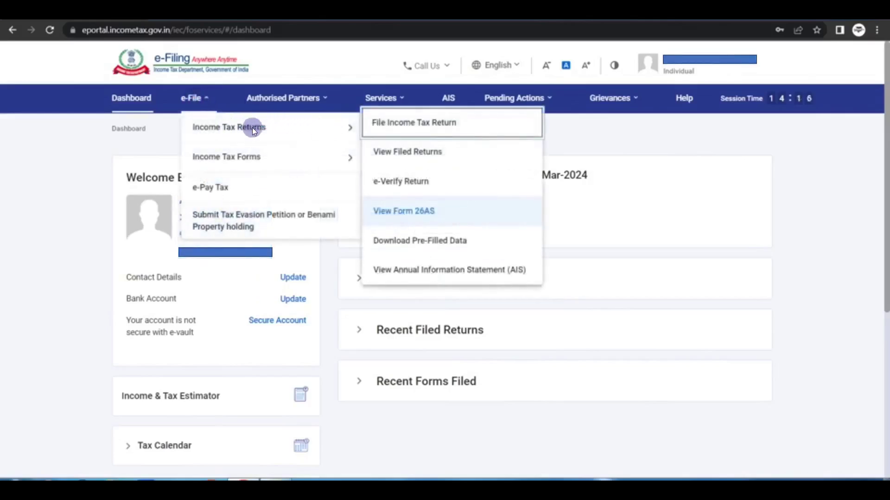
pyautogui.click(429, 213)
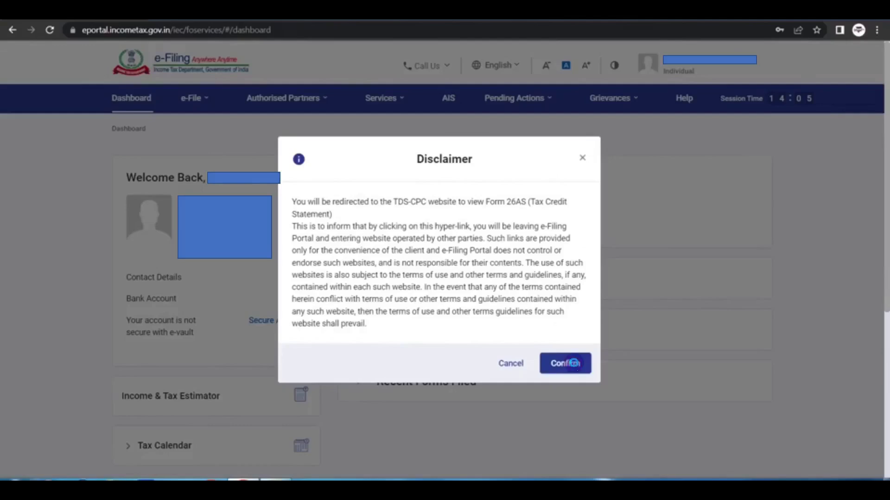
pyautogui.click(573, 363)
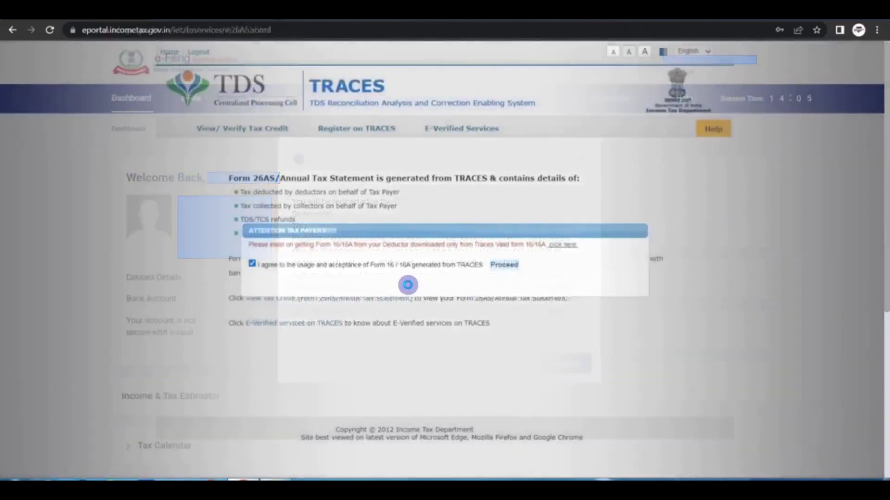
pyautogui.click(319, 270)
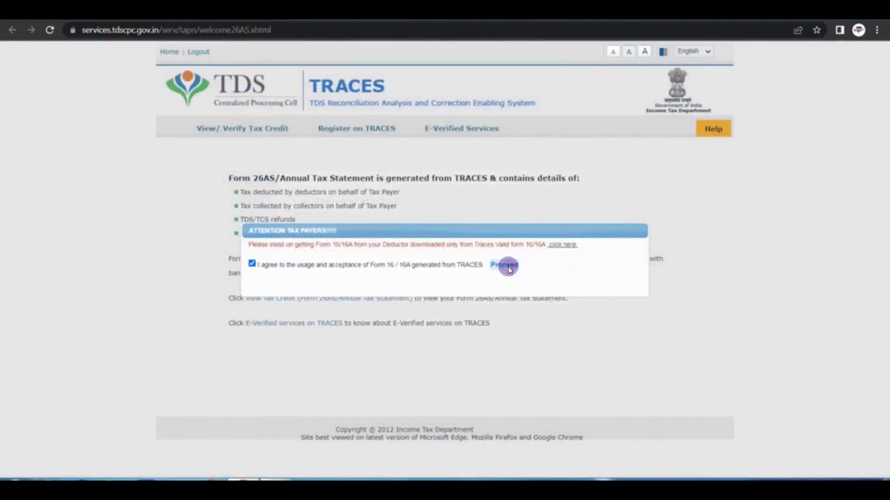
pyautogui.click(254, 299)
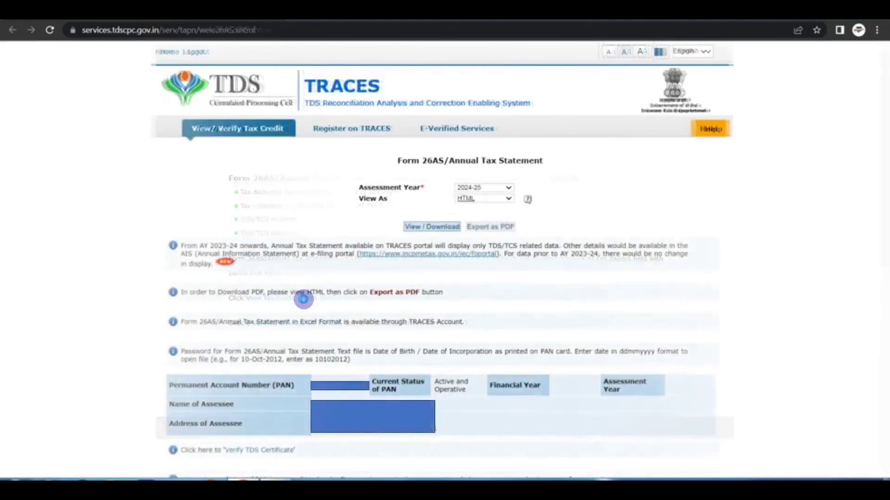
# View the Form 26AS tax statement for assessment year 2024-25 in HTML format and look through it.
pyautogui.click(488, 190)
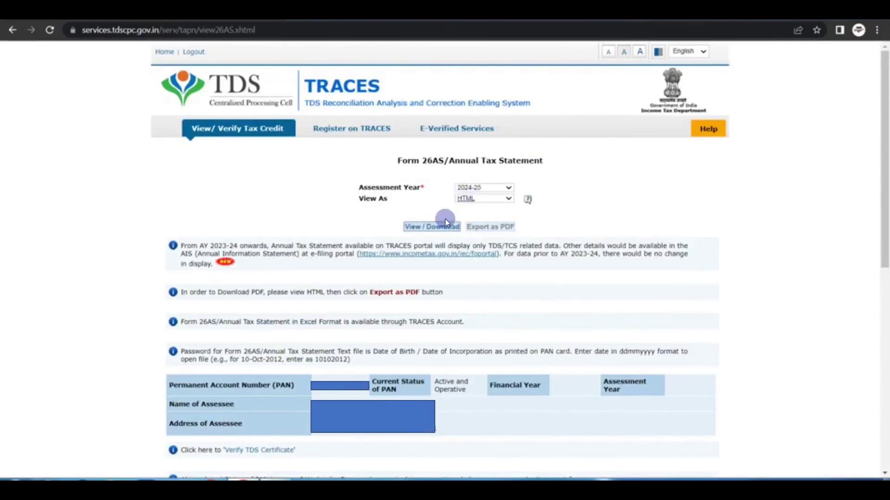
pyautogui.click(419, 229)
pyautogui.scroll(-8, 419, 229)
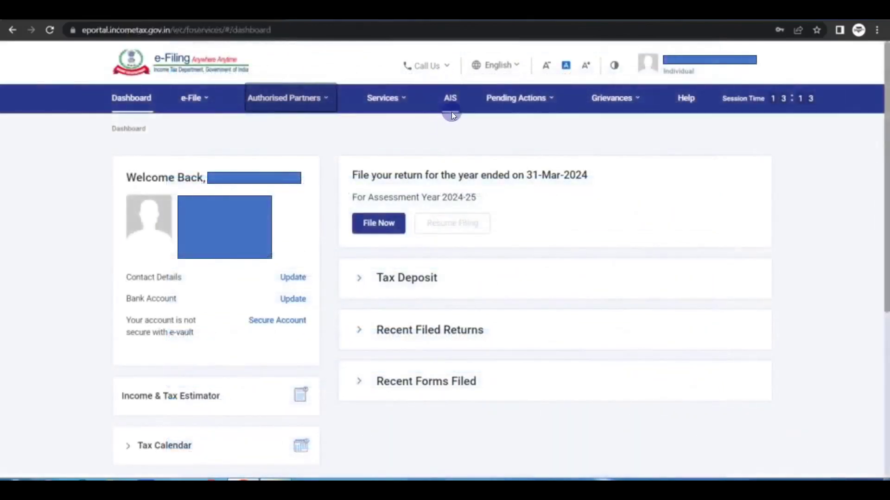
# Proceed to the Compliance Portal and open the Annual Information Statement for F.Y. 2023-24.
pyautogui.click(452, 99)
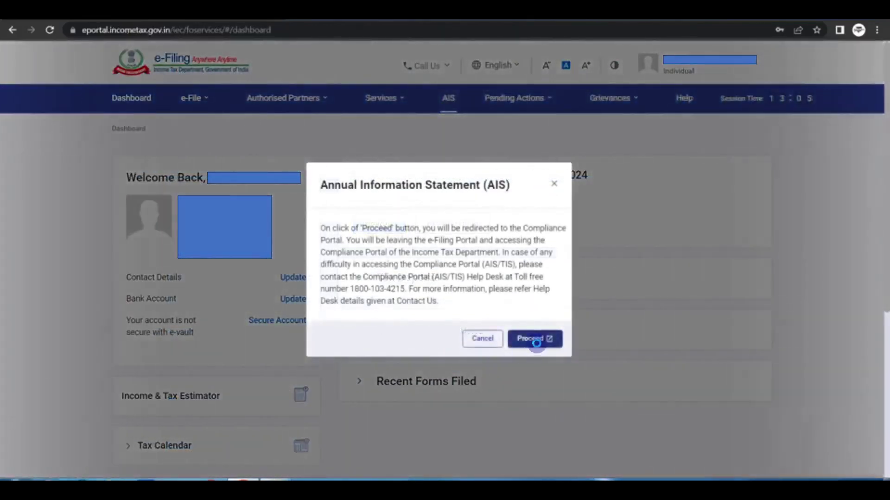
pyautogui.click(536, 340)
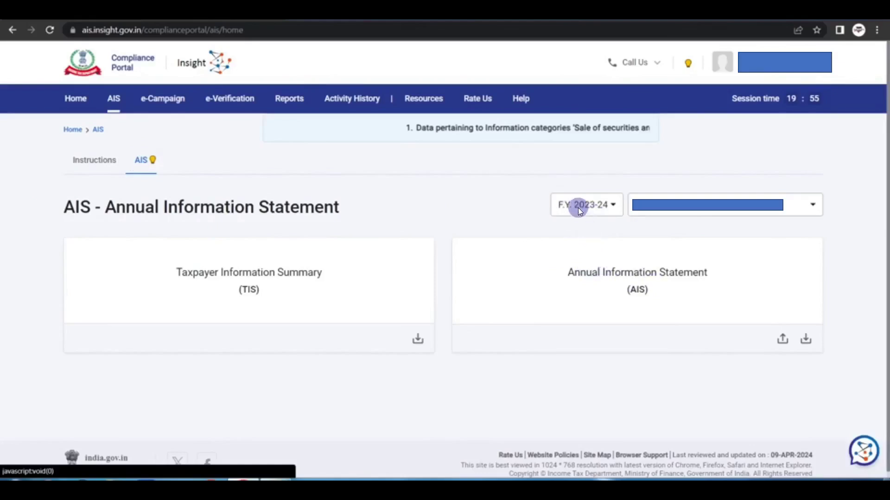
pyautogui.click(613, 271)
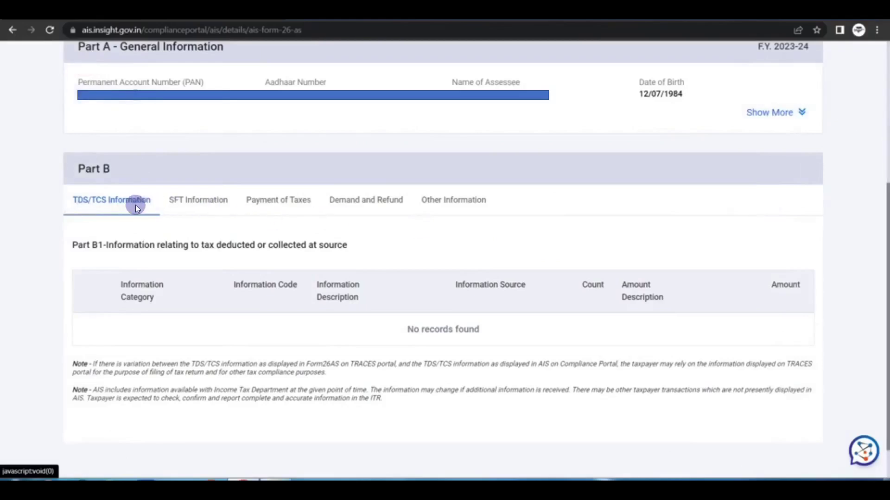
# Review the statement's SFT Information, Payment of Taxes, Demand and Refund, and Other Information sections in Part B.
pyautogui.click(198, 204)
pyautogui.click(281, 202)
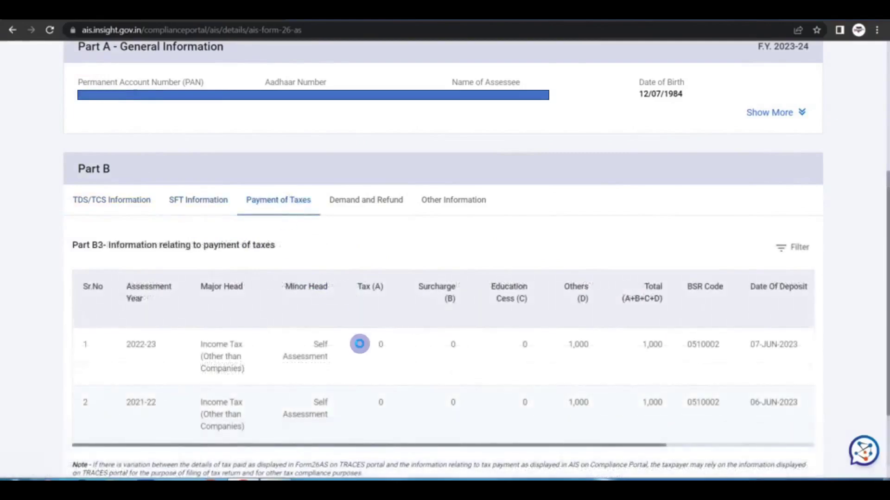
pyautogui.click(363, 202)
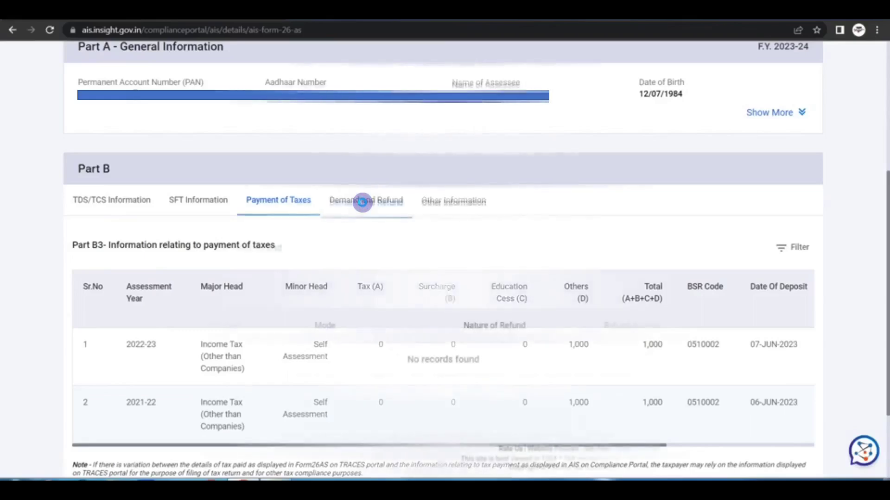
pyautogui.click(449, 205)
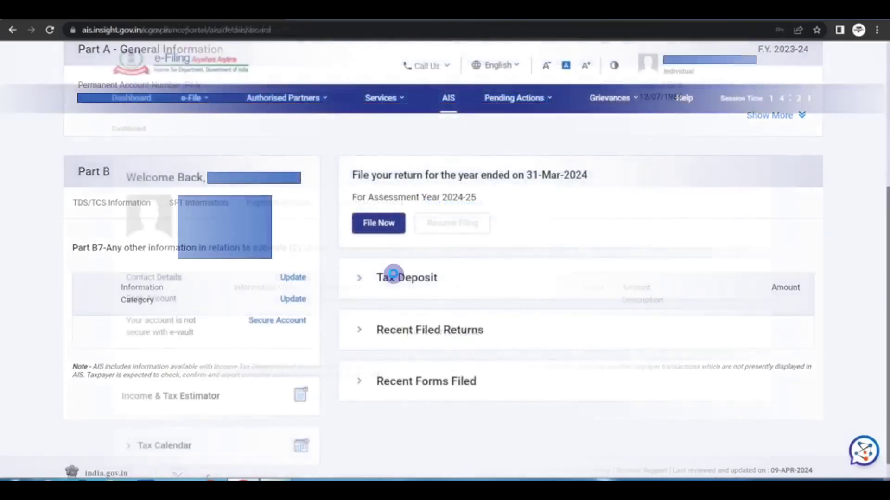
# Return to the e-Filing portal and start filing Form 10-IEA from the forms for persons with business/professional income.
pyautogui.click(193, 98)
pyautogui.click(230, 127)
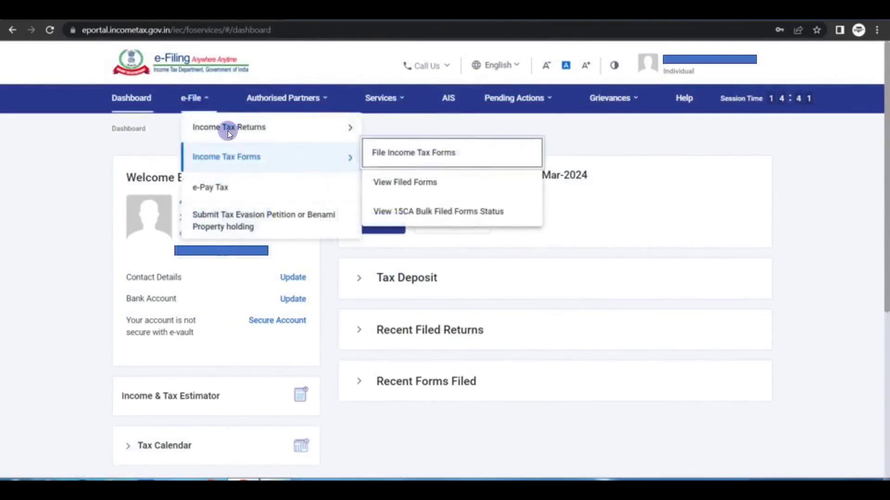
pyautogui.click(390, 154)
pyautogui.click(404, 155)
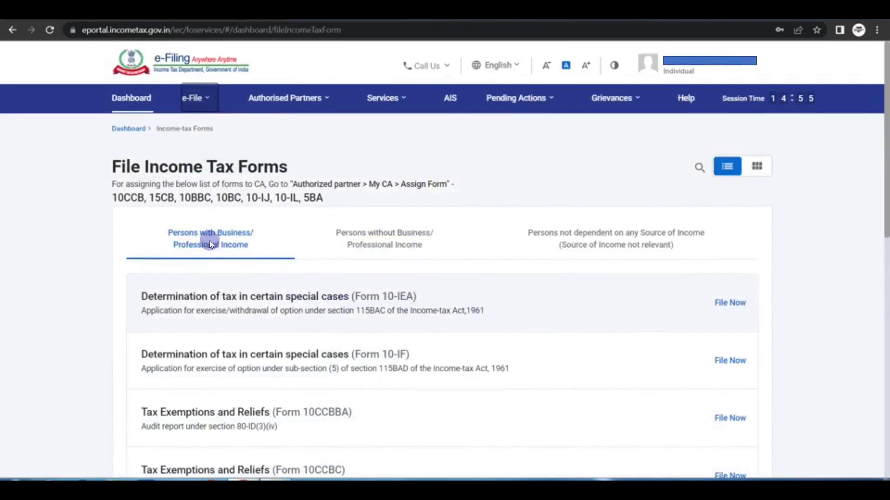
pyautogui.click(724, 305)
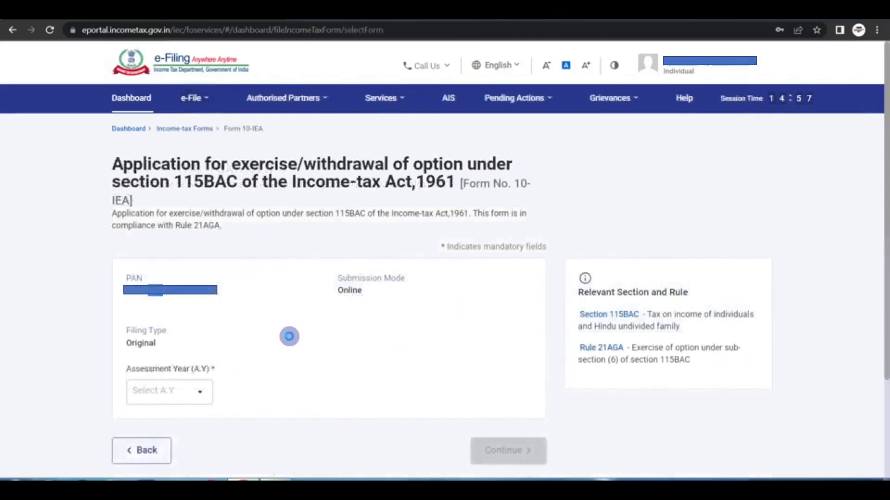
# Start Form 10-IEA for A.Y. 2024-25, answering Yes to business or profession income and choosing the 31st July due date.
pyautogui.click(173, 393)
pyautogui.click(521, 451)
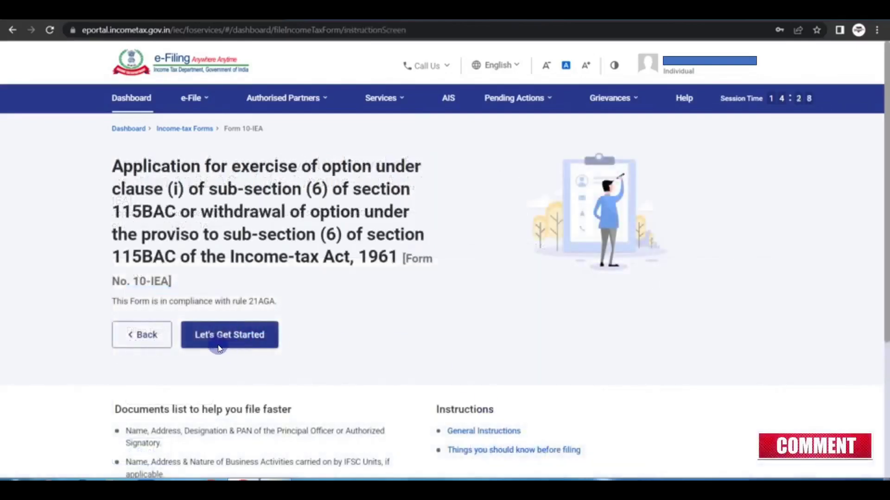
pyautogui.click(208, 341)
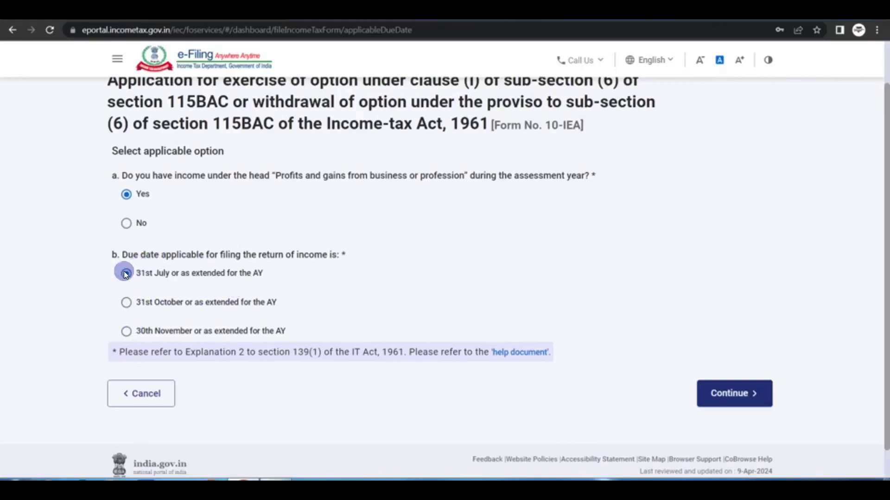
pyautogui.click(726, 395)
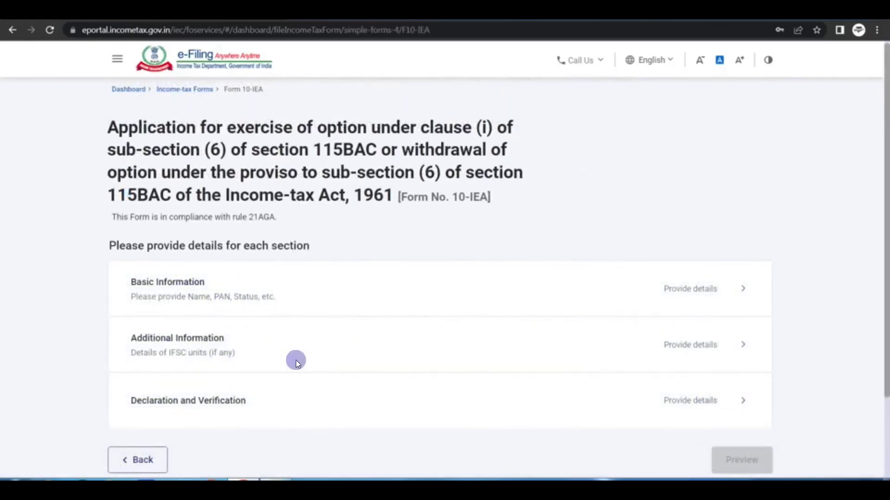
# Complete and save the Basic Information, Additional Information, and Declaration and Verification sections of Form 10-IEA.
pyautogui.click(180, 284)
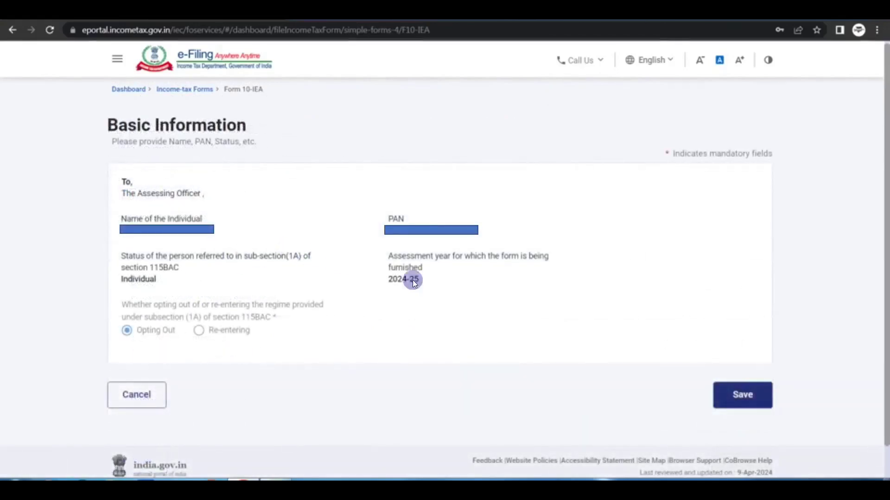
pyautogui.click(734, 395)
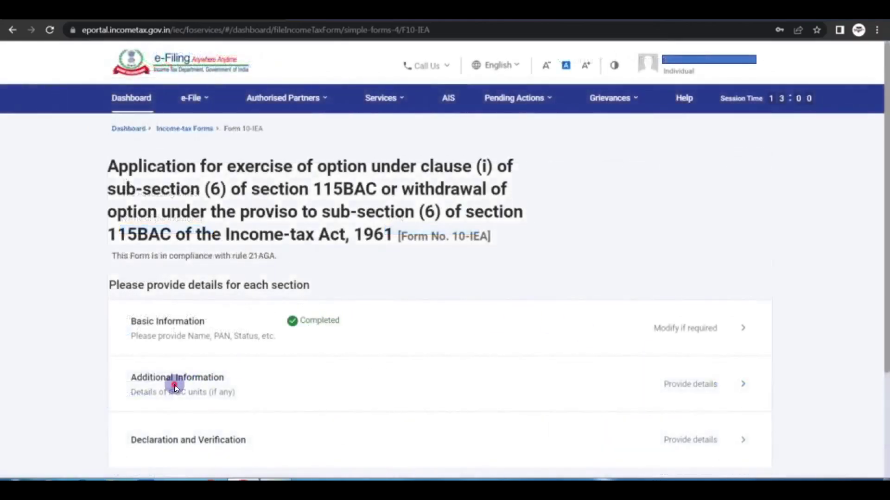
pyautogui.click(175, 385)
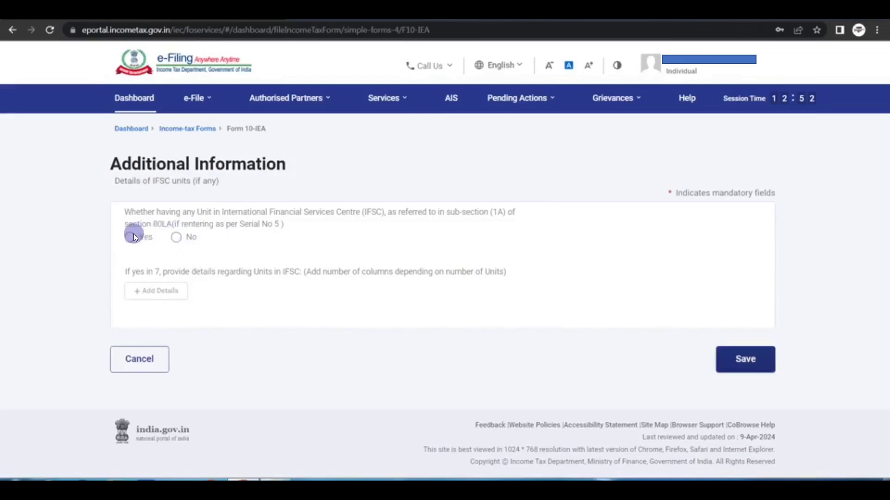
pyautogui.click(760, 360)
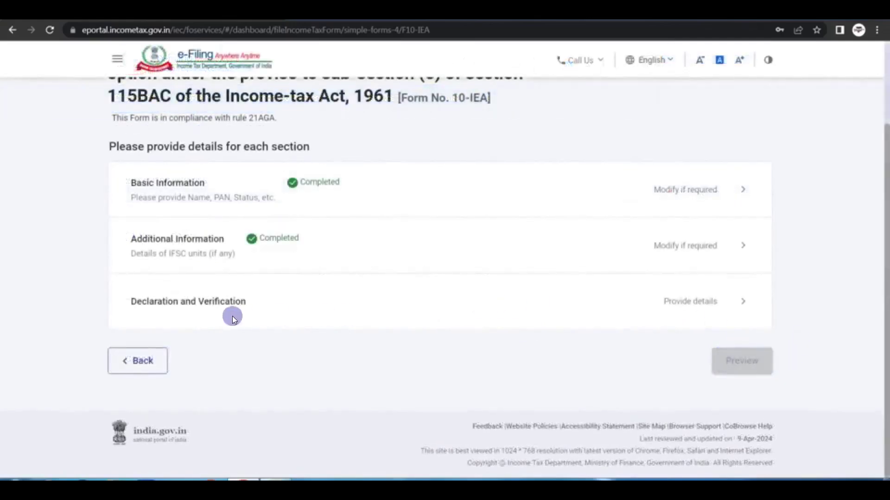
pyautogui.click(222, 306)
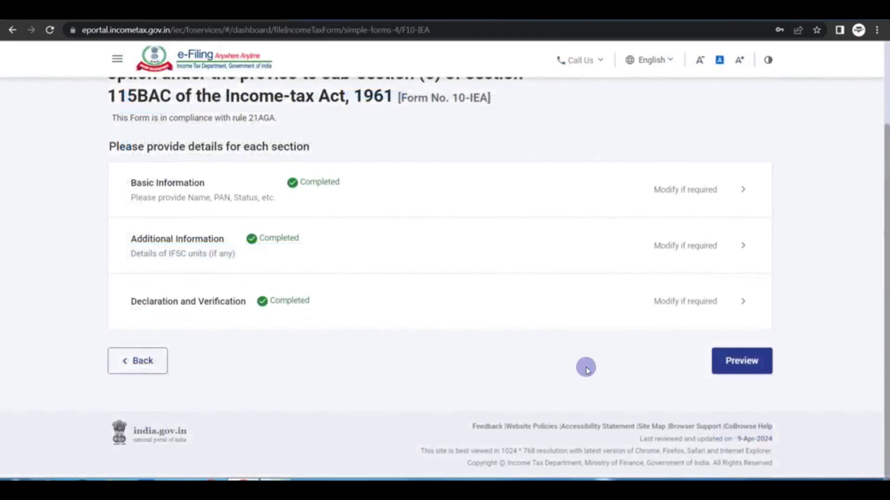
# Preview the completed Form 10-IEA and confirm proceeding to its e-verification.
pyautogui.click(741, 360)
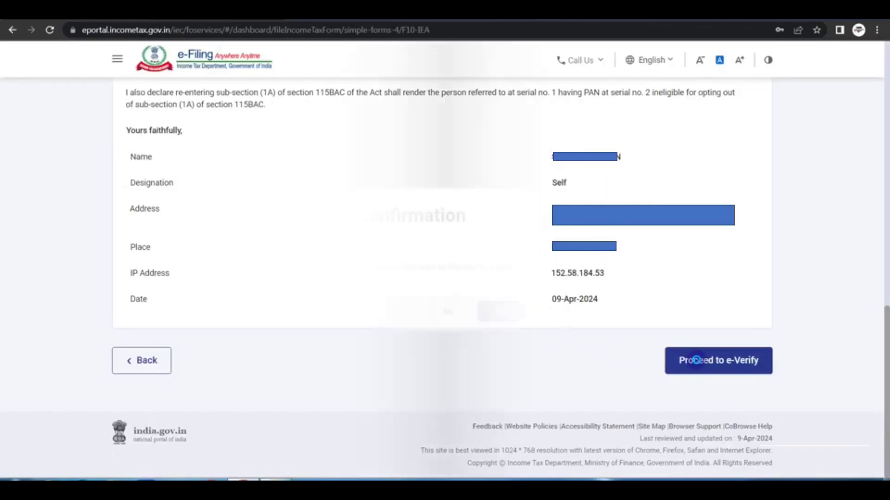
pyautogui.click(696, 363)
pyautogui.click(489, 314)
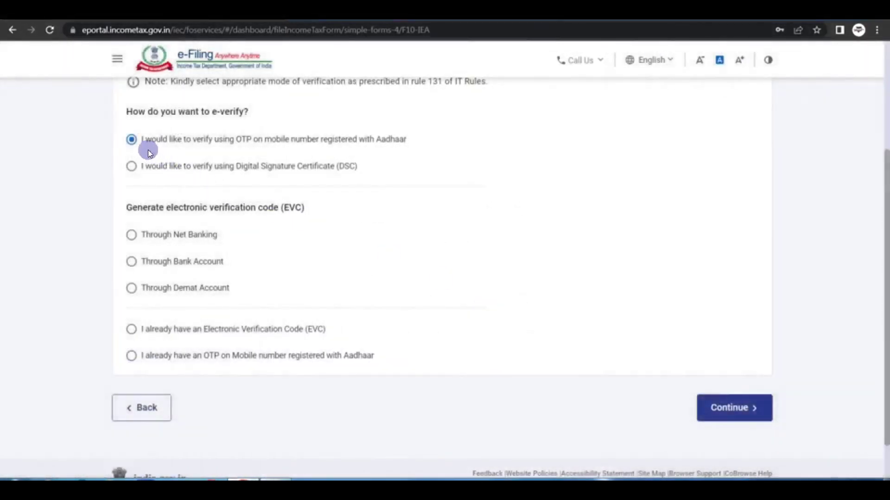
# E-verify and submit Form 10-IEA with an OTP on the Aadhaar-registered mobile number, and download the submitted form.
pyautogui.click(727, 416)
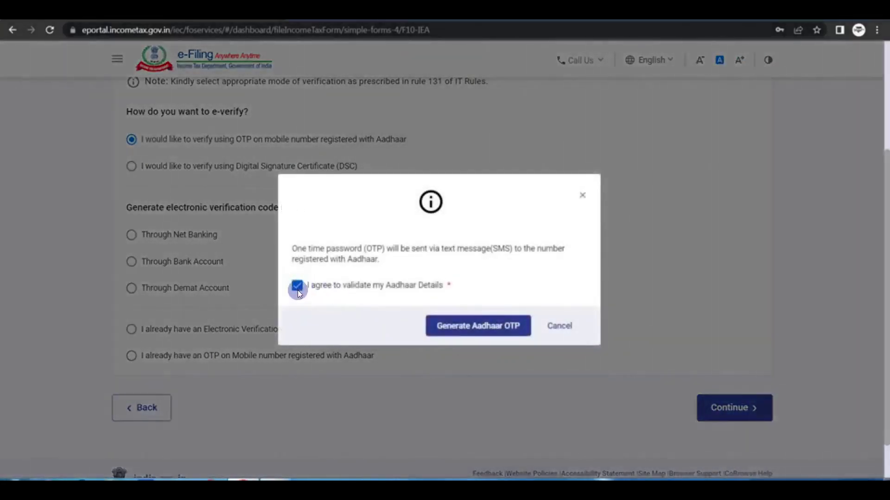
pyautogui.click(458, 327)
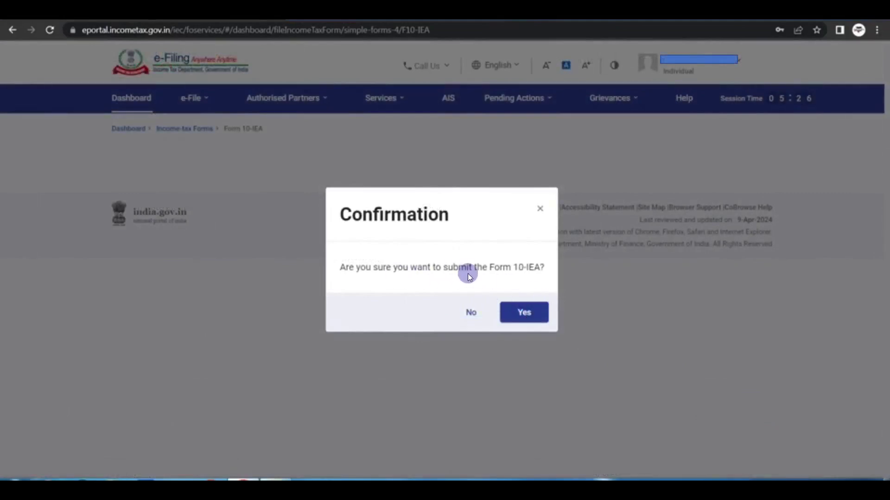
pyautogui.click(527, 317)
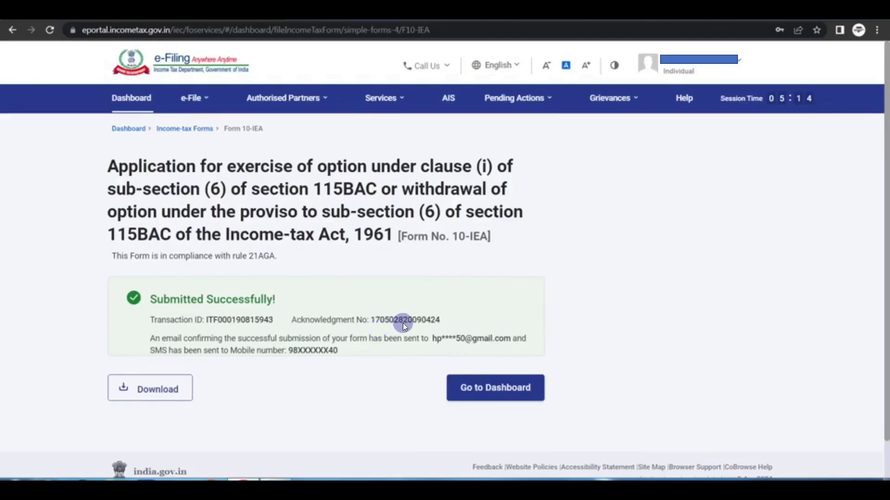
pyautogui.click(138, 391)
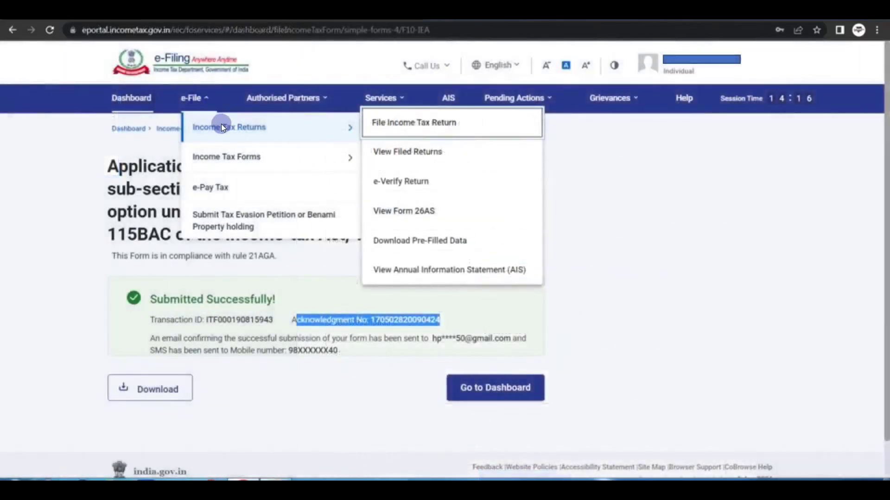
# Start a new income tax return filing for assessment year 2024-25 in online mode.
pyautogui.click(401, 123)
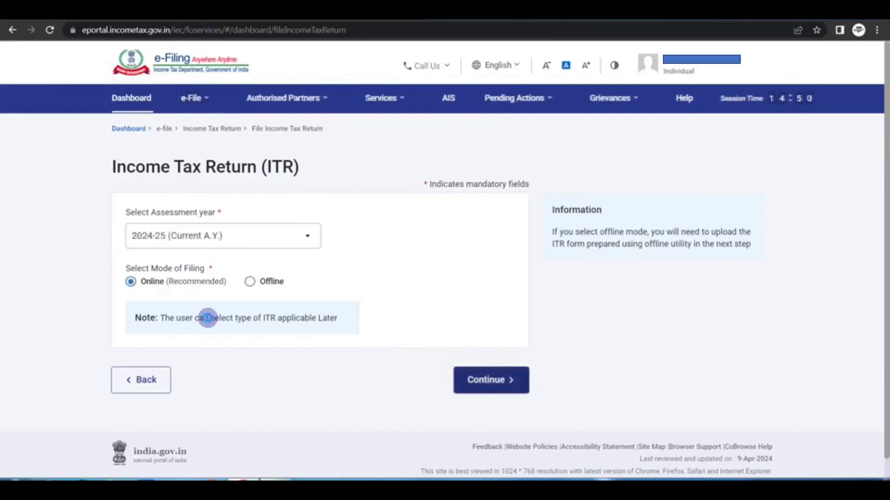
pyautogui.click(503, 389)
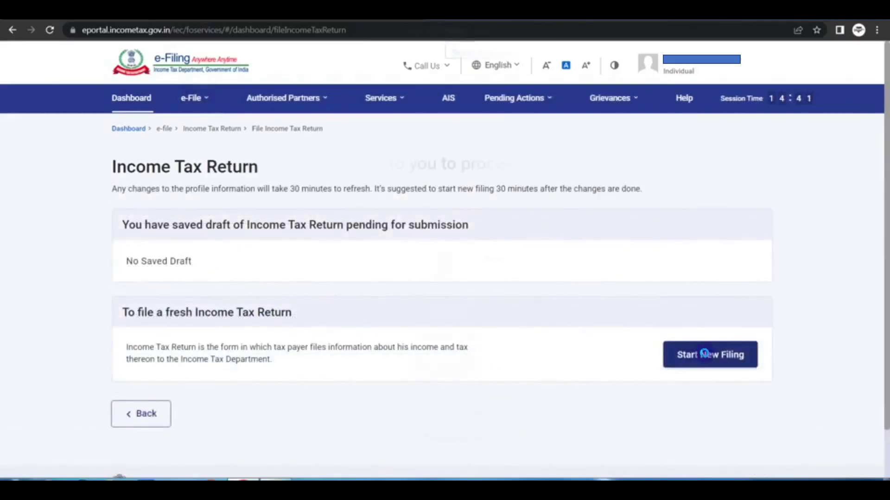
pyautogui.click(704, 353)
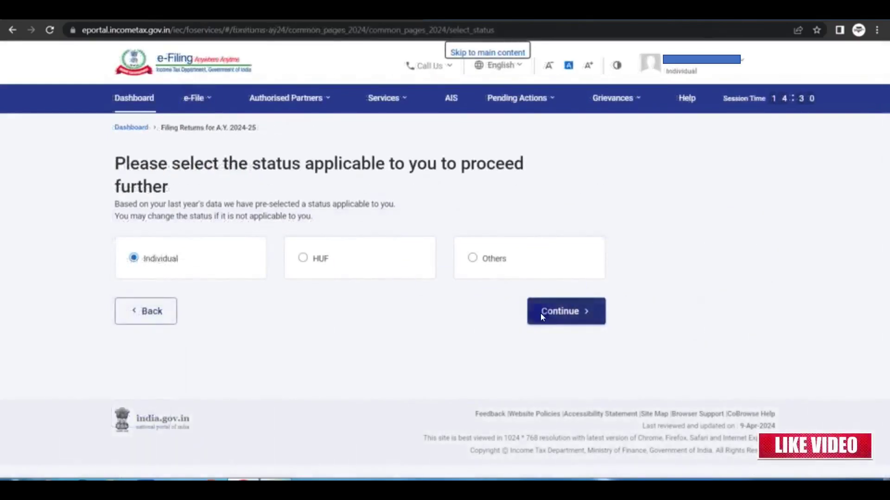
# Start ITR-4 as an Individual, with taxable income above the basic exemption limit as the filing reason, and acknowledge the pre-filled data notice.
pyautogui.click(556, 313)
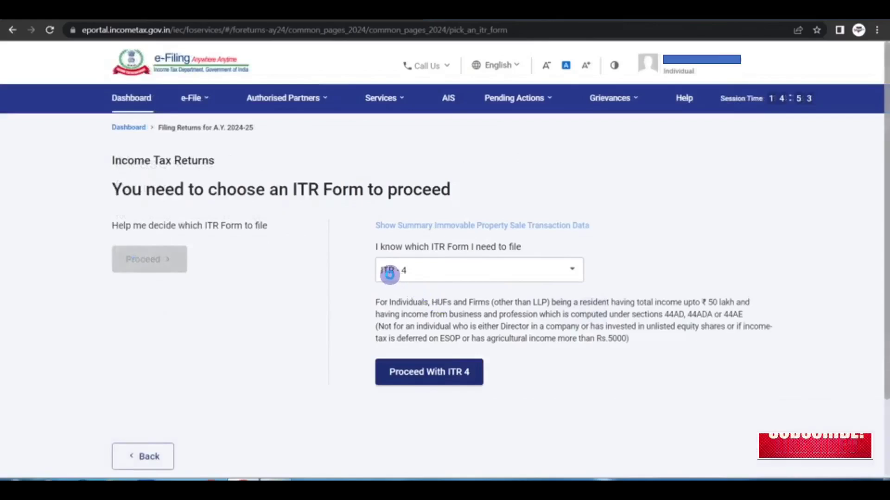
pyautogui.click(410, 371)
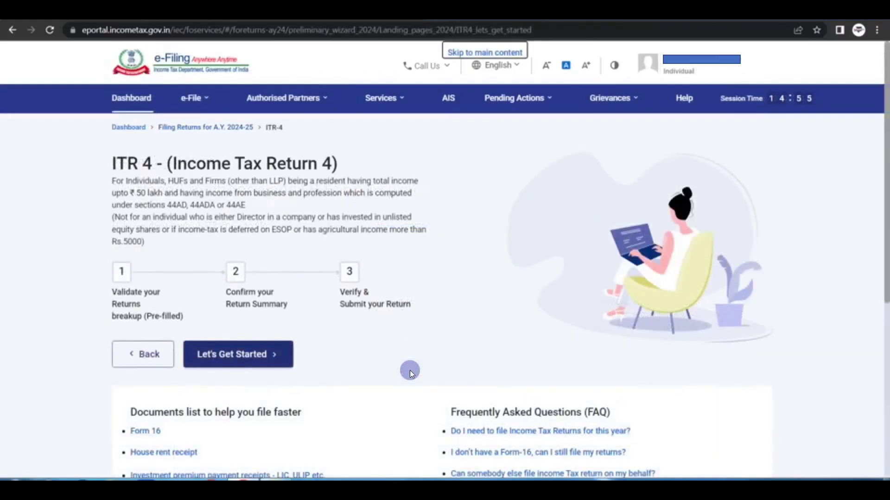
pyautogui.click(220, 360)
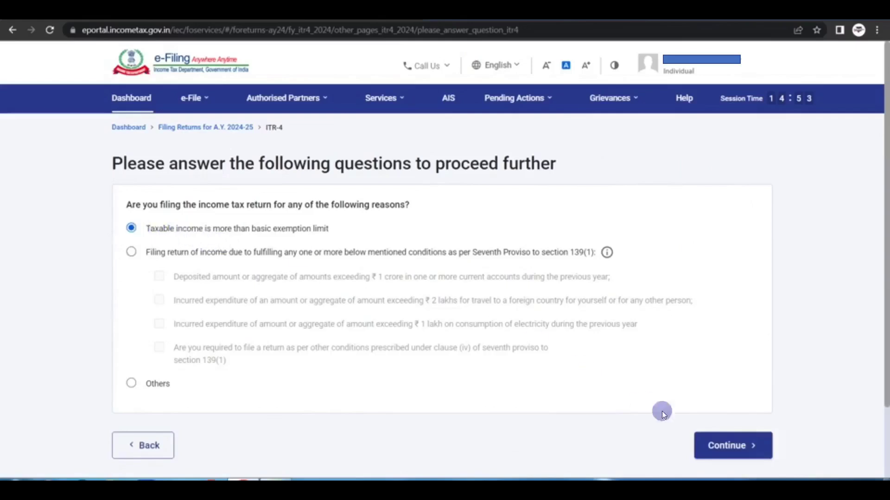
pyautogui.click(744, 448)
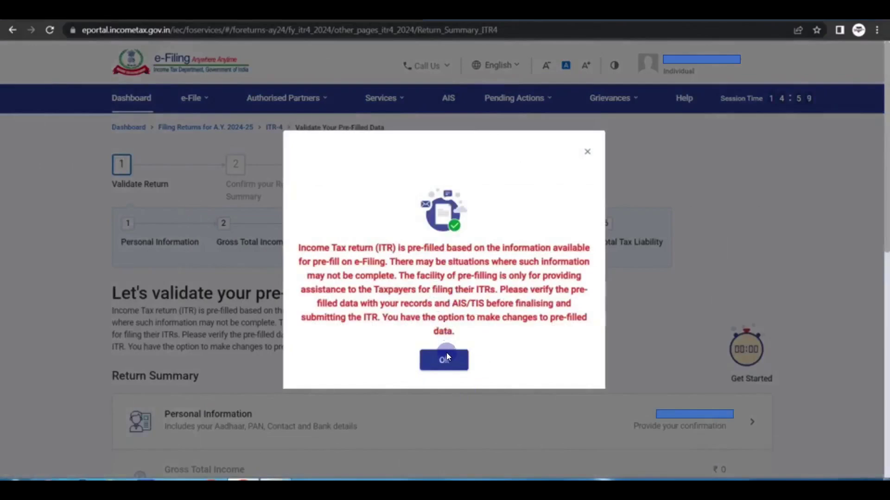
pyautogui.click(446, 356)
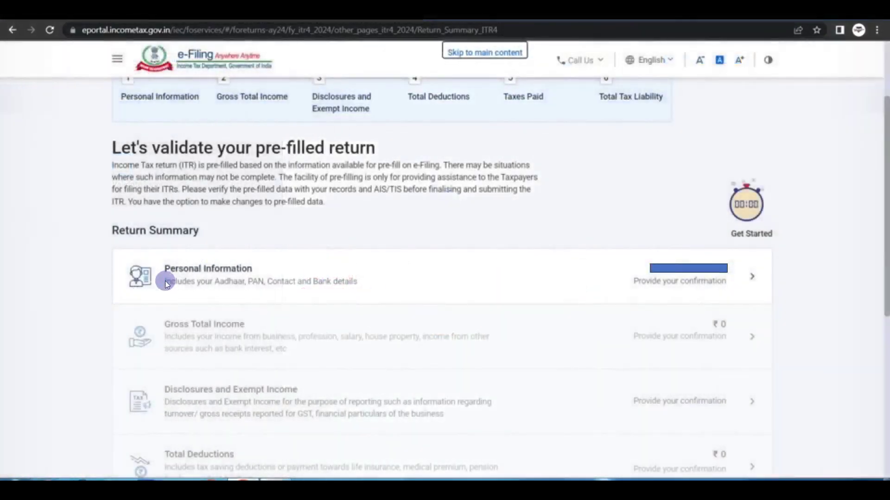
# Set the nature of employment to Not Applicable (eg. Family pension etc) and confirm the Personal Information section.
pyautogui.click(676, 281)
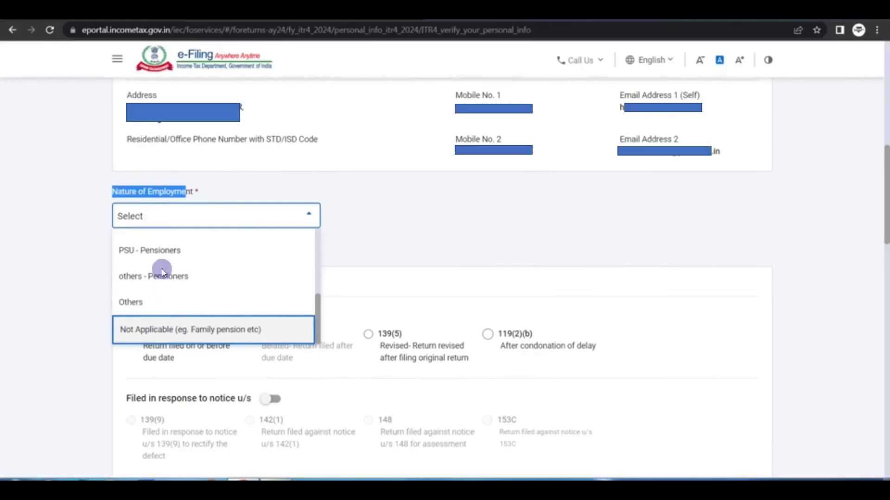
pyautogui.click(156, 325)
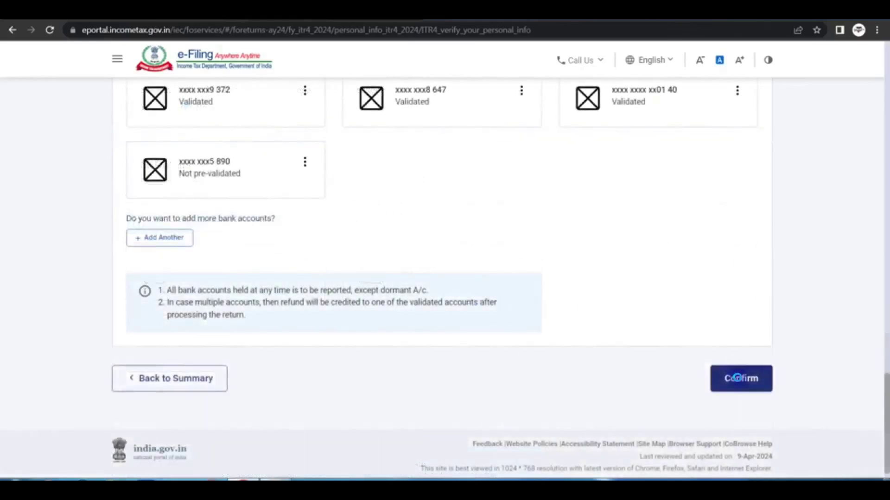
pyautogui.click(737, 378)
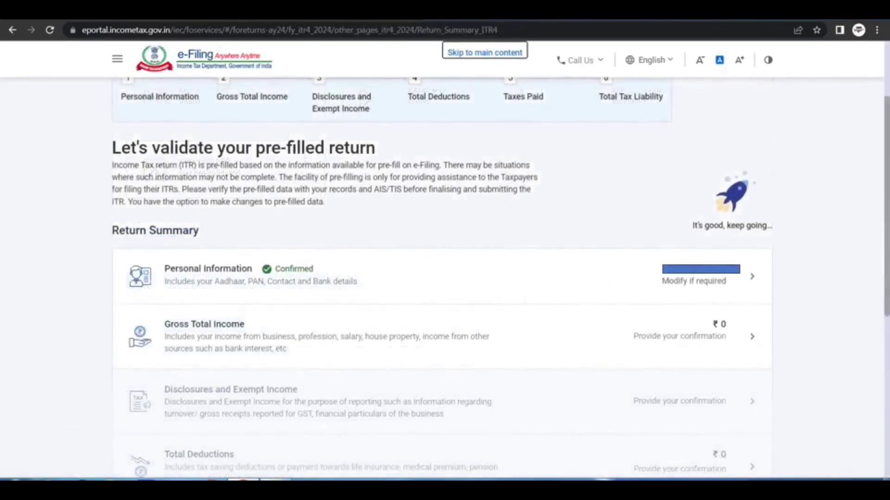
# Open the Gross Total Income section and skip its salary exemption questions.
pyautogui.click(665, 333)
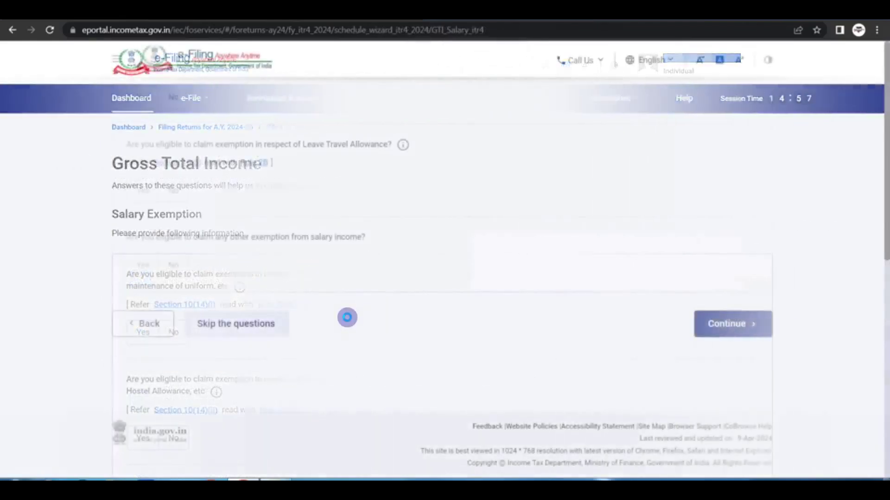
pyautogui.click(230, 326)
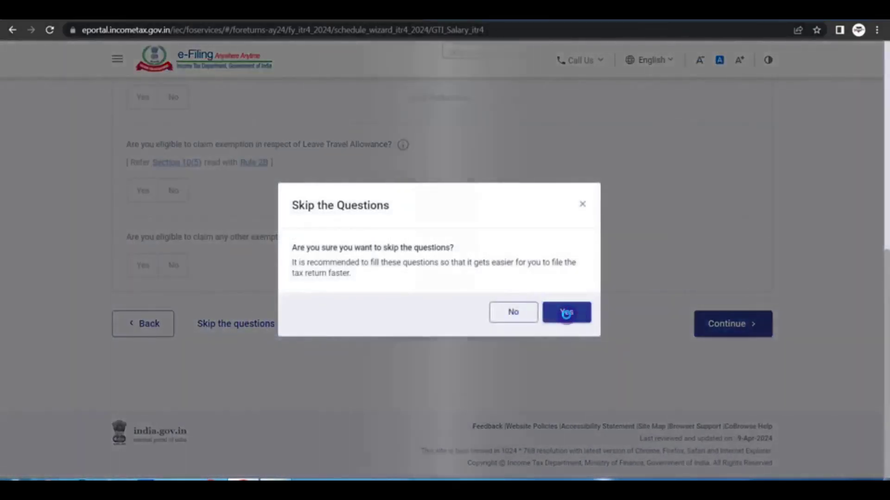
pyautogui.click(566, 313)
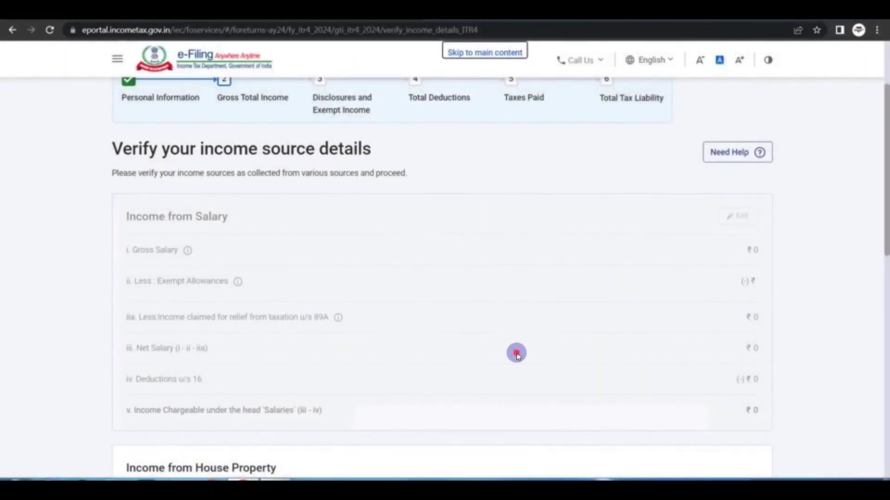
# Add business income under section 44AD with gross receipts of 89,55,000 through bank or electronic modes and presumptive income of 5,37,500.
pyautogui.scroll(-6, 514, 351)
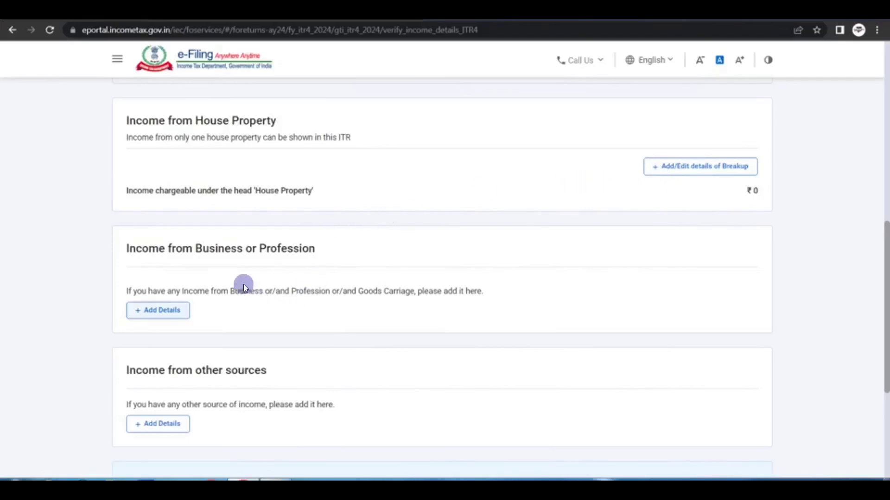
pyautogui.click(150, 310)
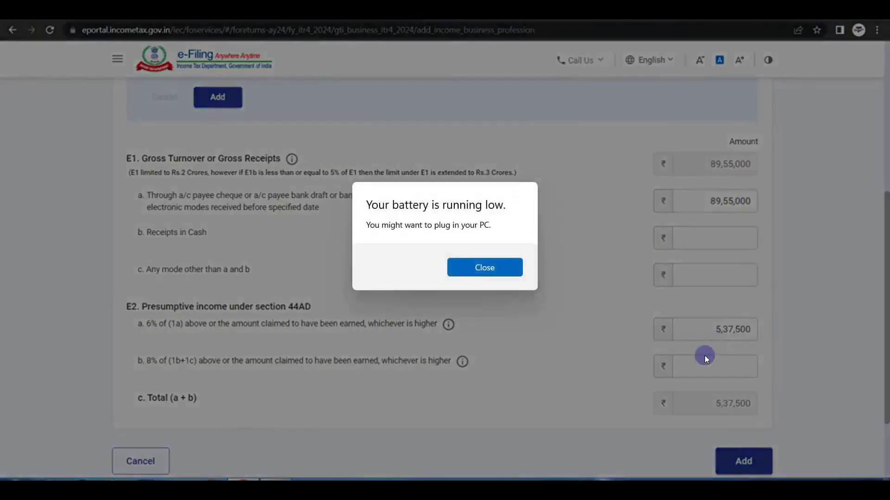
pyautogui.click(484, 267)
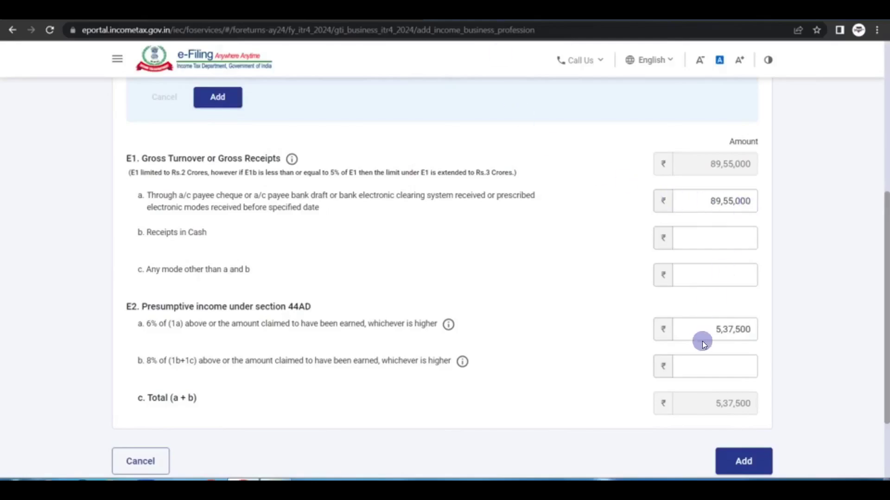
pyautogui.click(741, 461)
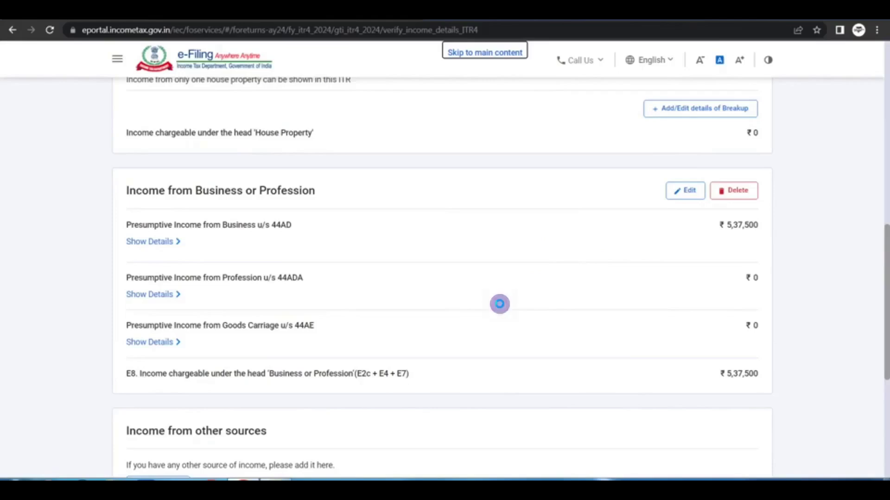
# Open the details for income from other sources and confirm the Gross Total Income section.
pyautogui.scroll(-4, 500, 304)
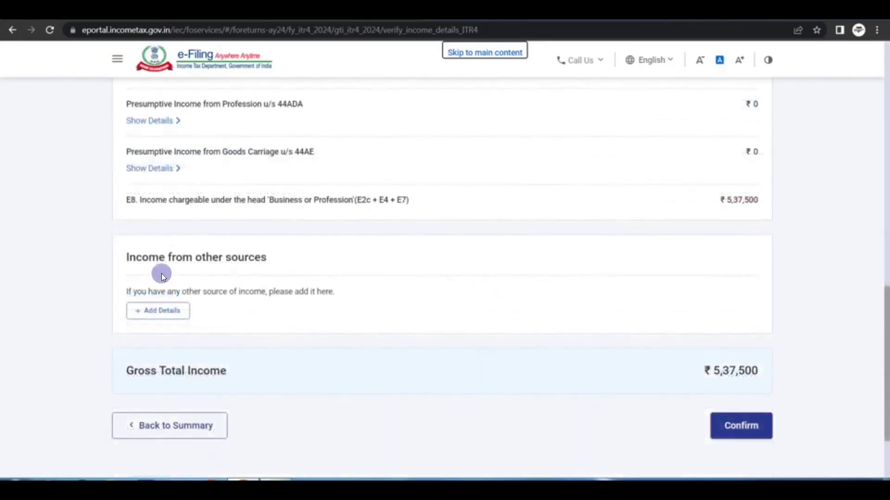
pyautogui.click(163, 311)
pyautogui.click(749, 429)
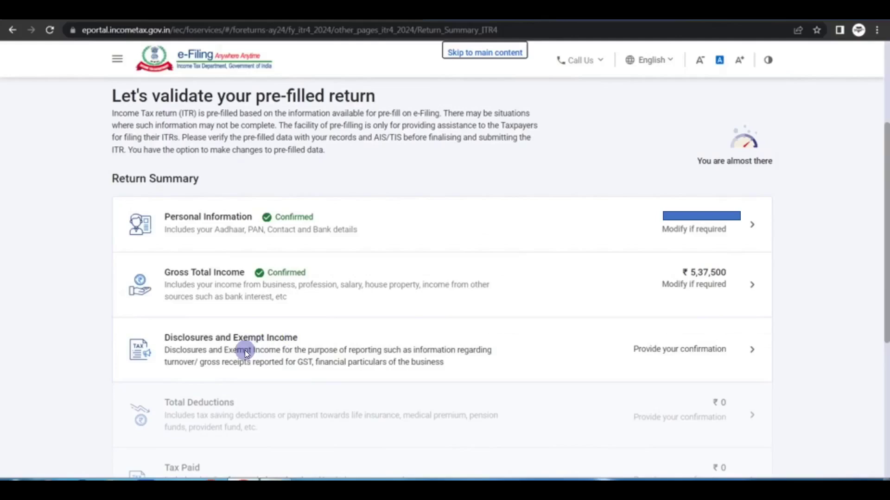
# Add the business's financial particulars: capital 5,89,000, advances 2,56,500, creditors 69,500, other liabilities 3,12,710, fixed assets 4,56,390, inventories 4,15,600, debtors 88,450, bank 1,02,540, cash 60,450, other assets 1,04,280.
pyautogui.click(722, 353)
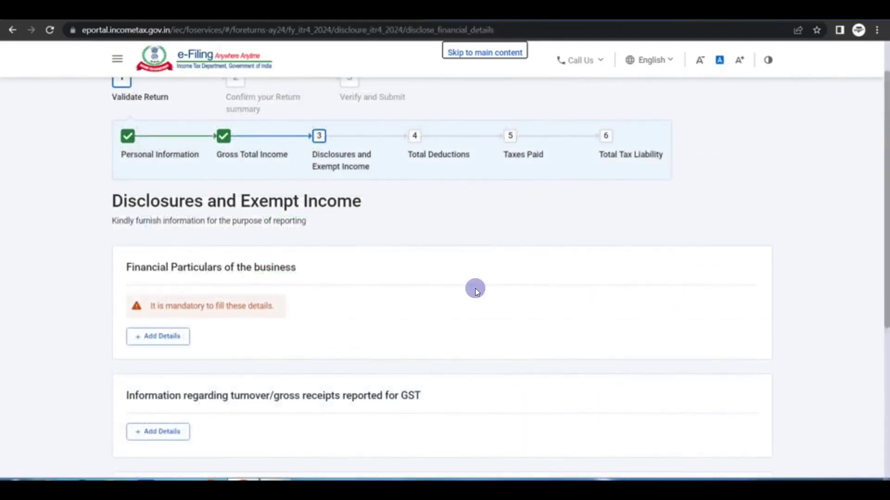
pyautogui.click(158, 339)
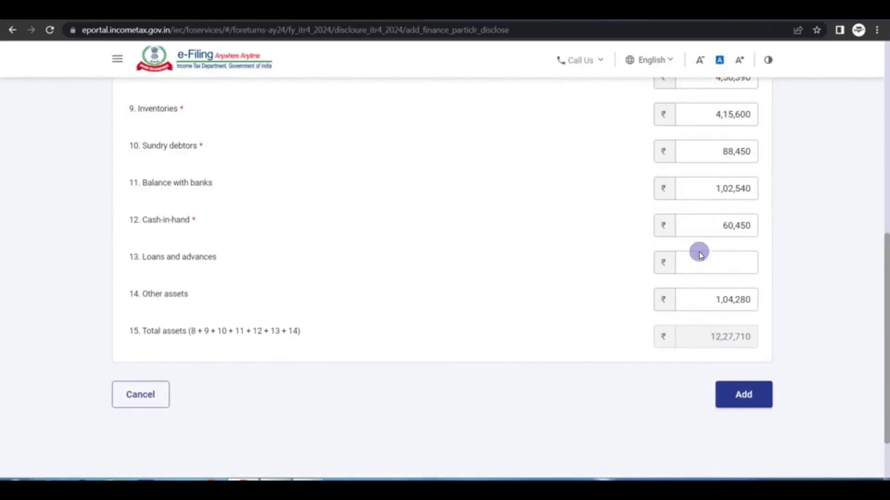
pyautogui.click(751, 397)
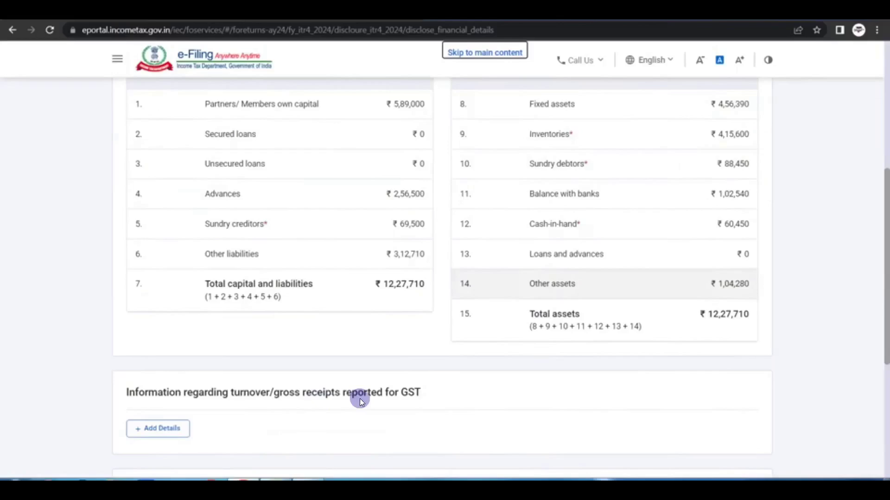
# Open the GST-reported turnover details and confirm the Disclosures and Exempt Income section.
pyautogui.scroll(-3, 360, 399)
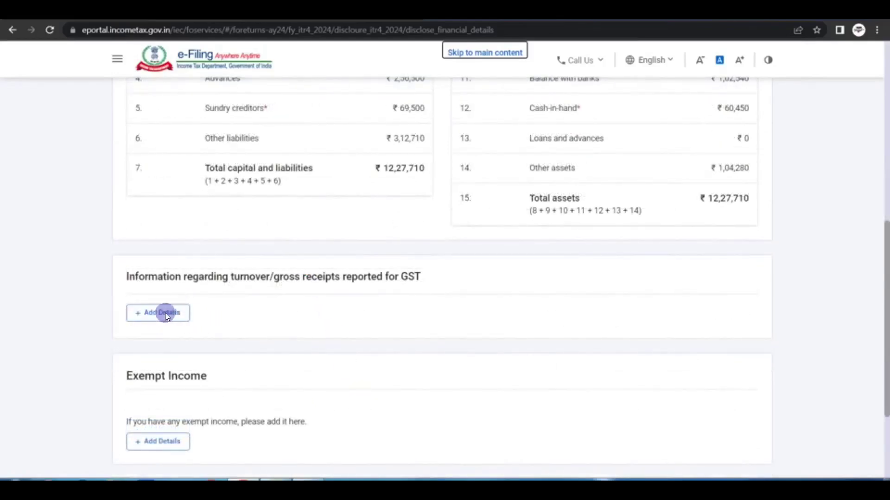
pyautogui.click(165, 314)
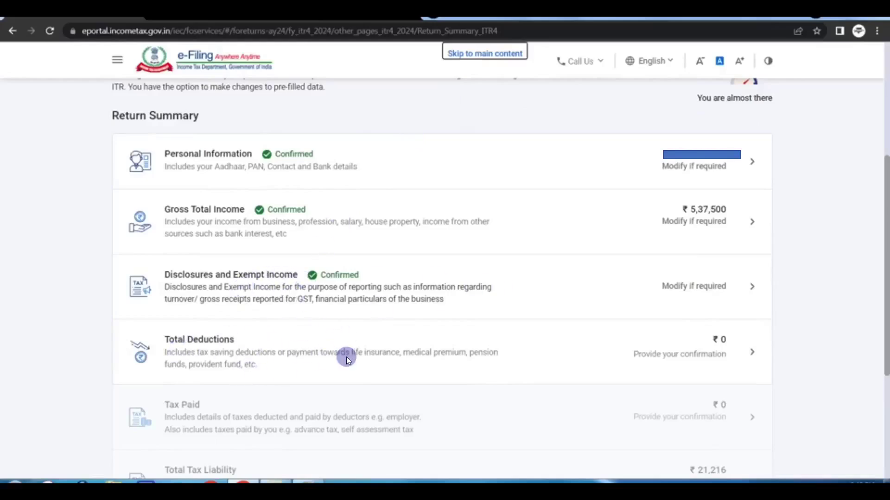
# Answer the deduction eligibility questions, enter deductions totalling 42,500, and confirm the Total Deductions section.
pyautogui.click(682, 356)
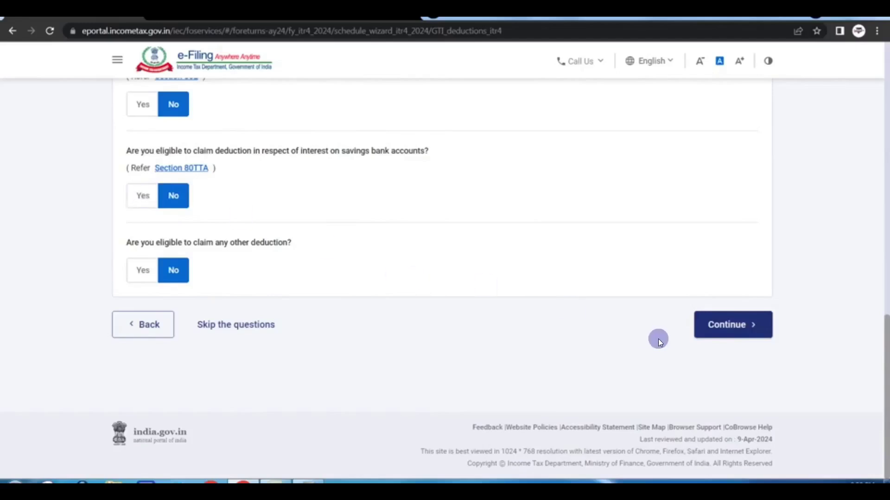
pyautogui.click(720, 332)
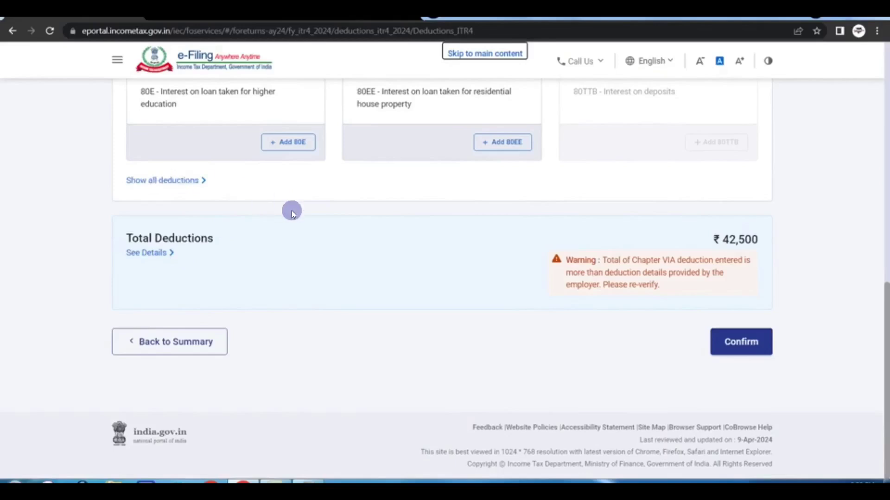
pyautogui.click(740, 342)
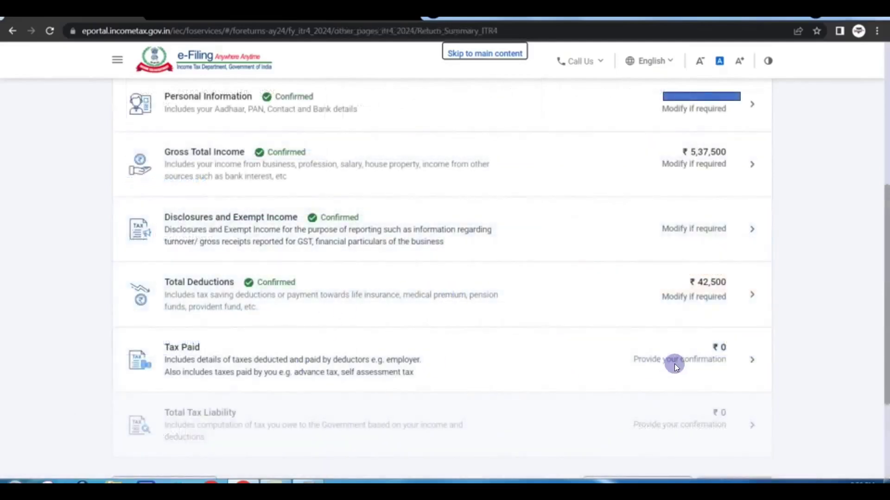
# Review and confirm the Tax Paid and Total Tax Liability sections of the return.
pyautogui.click(693, 360)
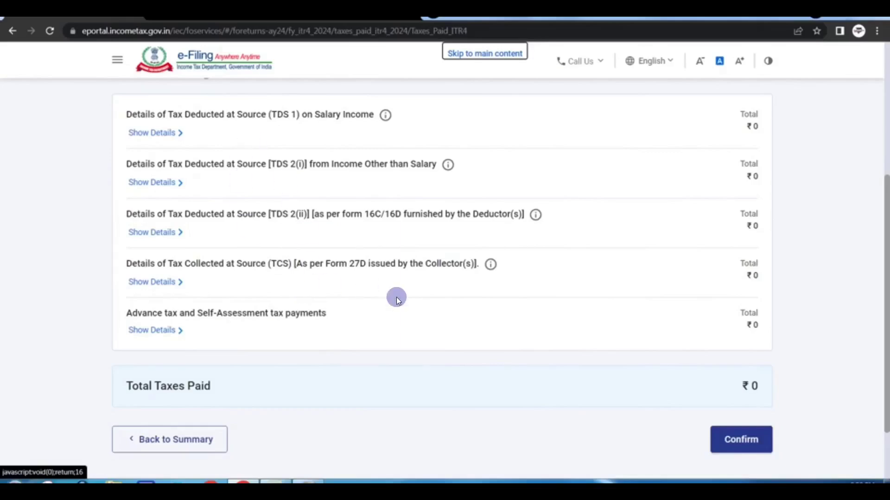
pyautogui.click(733, 439)
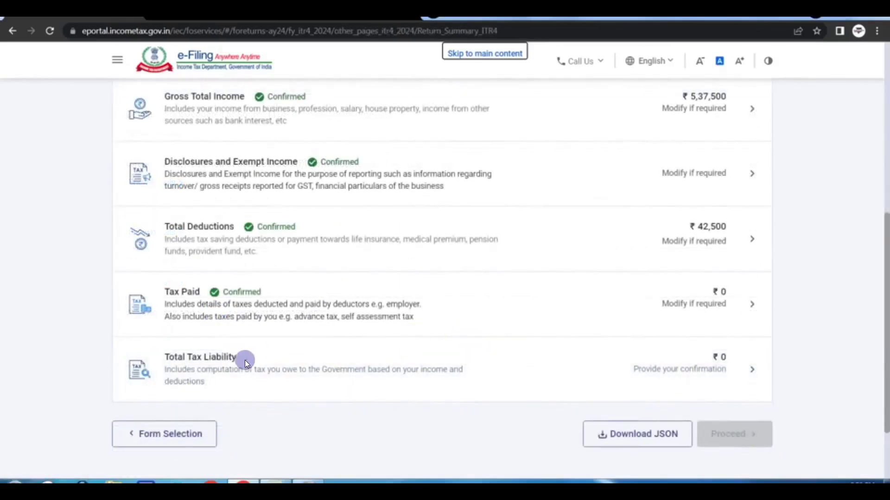
pyautogui.click(678, 367)
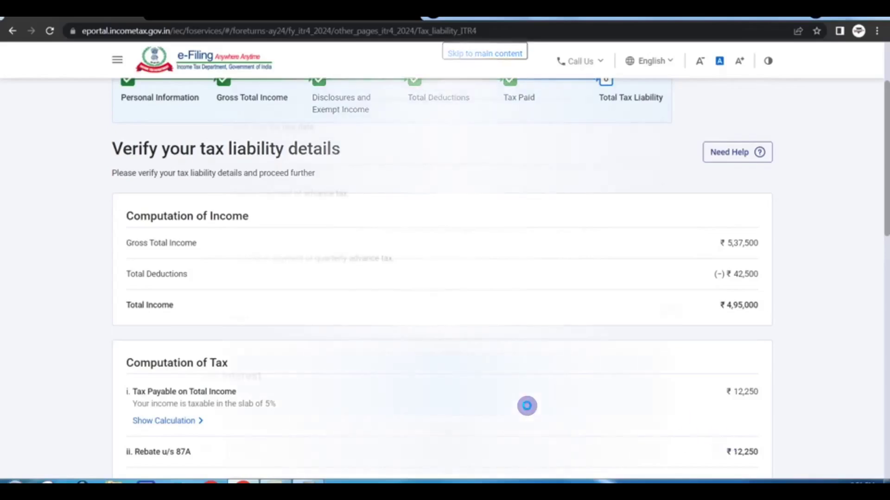
pyautogui.scroll(-10, 527, 406)
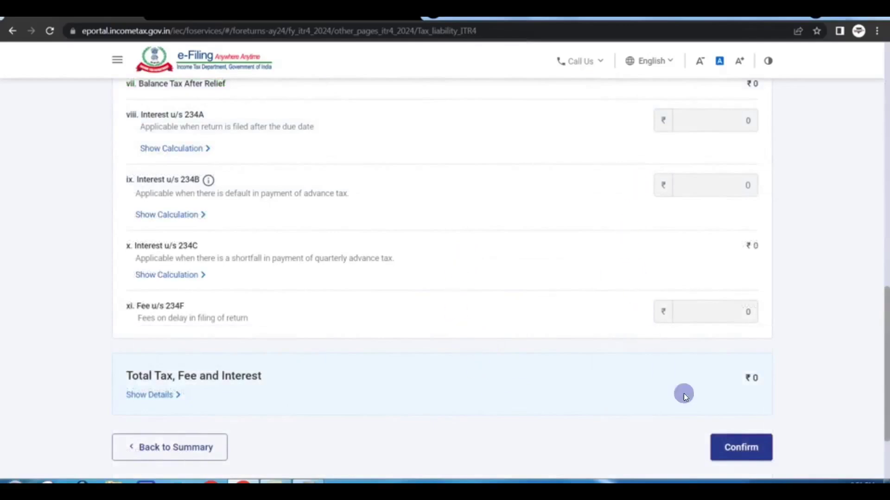
pyautogui.click(744, 448)
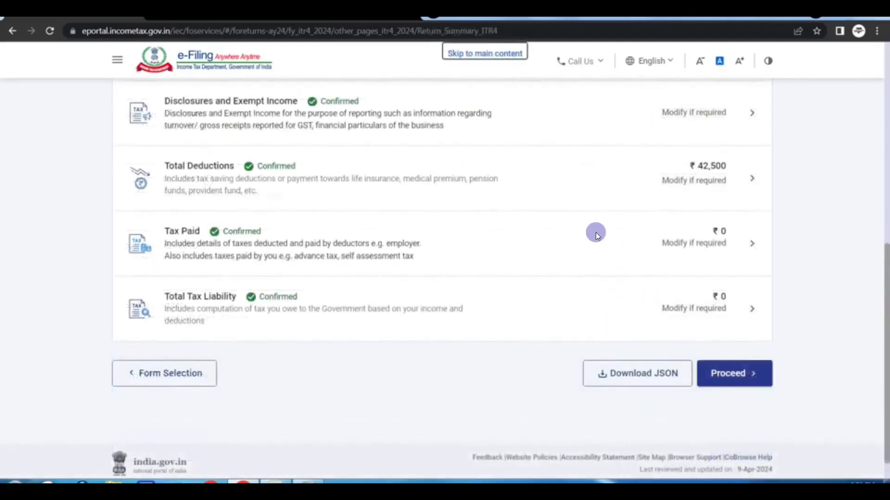
# Preview the completed return with the declaration made in the capacity of Self and dated 09-Apr-2024, and run its validation.
pyautogui.click(728, 386)
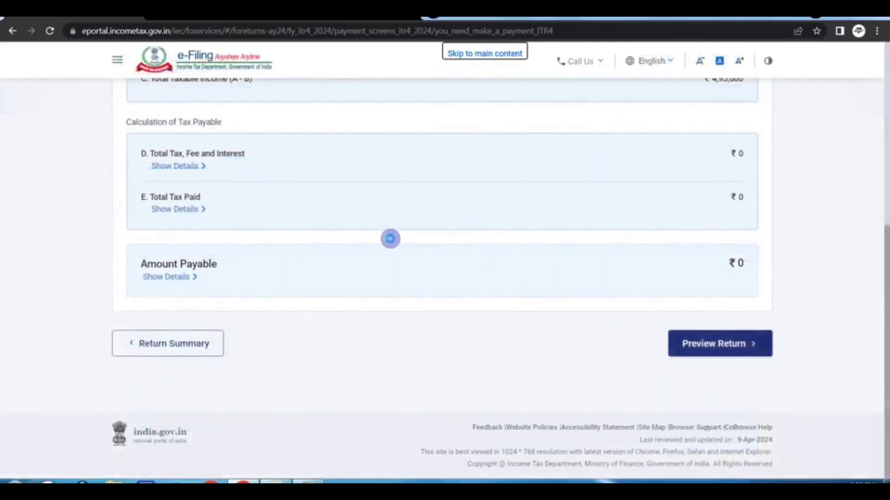
pyautogui.click(715, 344)
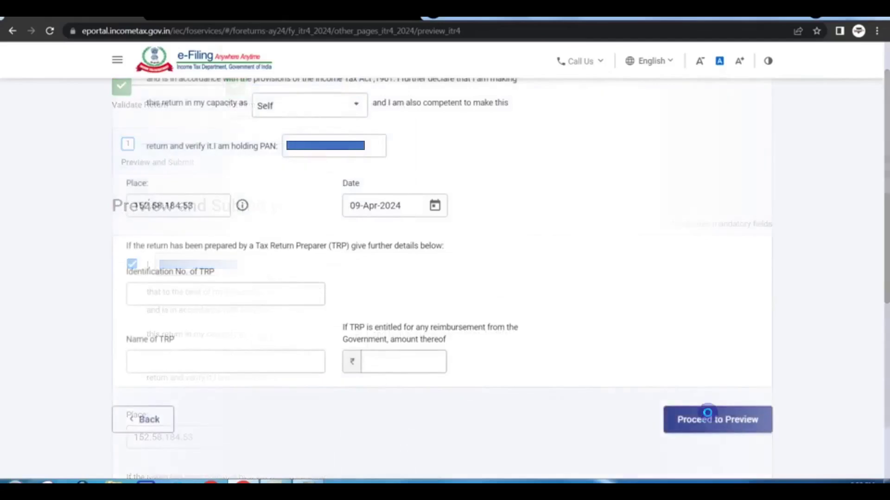
pyautogui.click(698, 426)
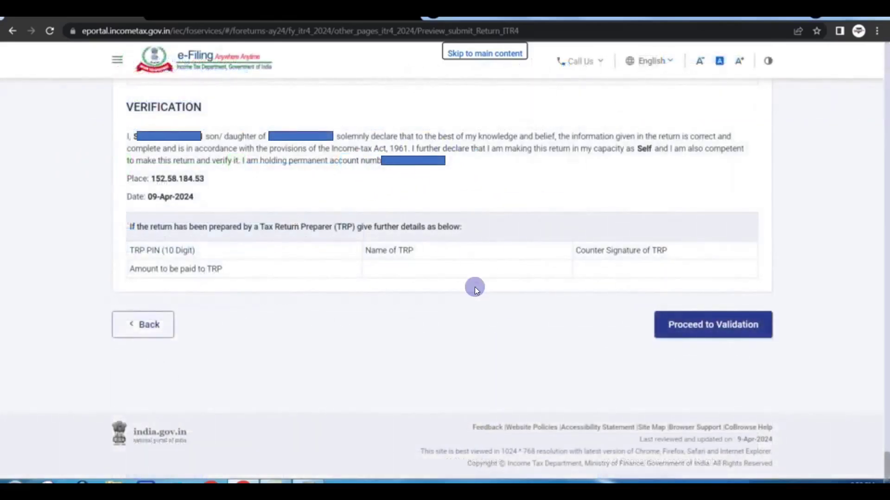
pyautogui.click(689, 326)
pyautogui.click(713, 328)
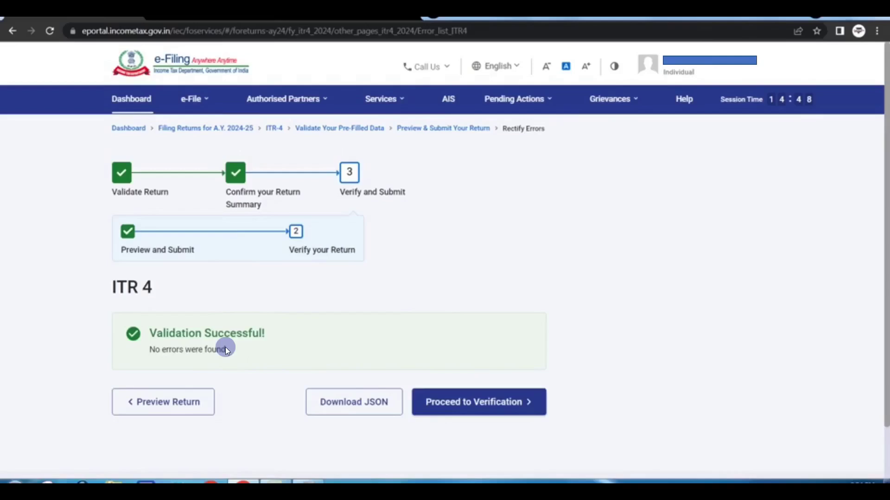
# Proceed to e-verify the return using an OTP on the Aadhaar-registered mobile number, and agree to validate the Aadhaar details.
pyautogui.click(499, 404)
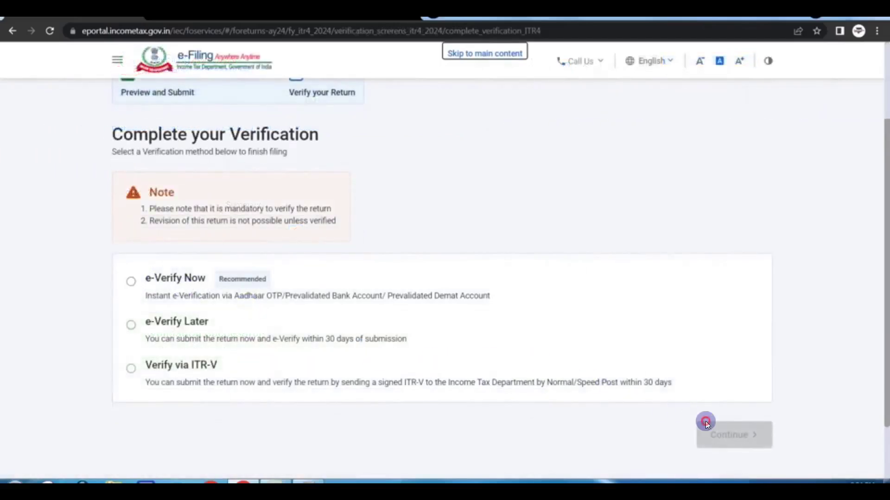
pyautogui.click(739, 445)
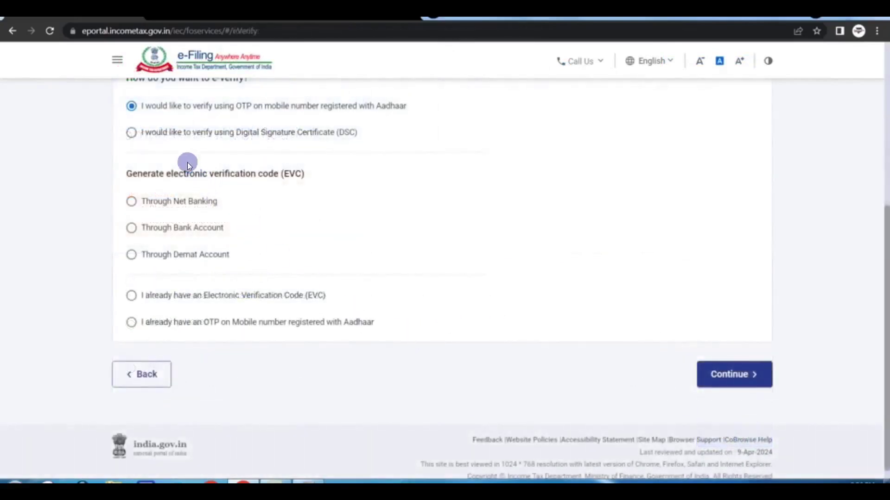
pyautogui.click(727, 376)
pyautogui.click(318, 285)
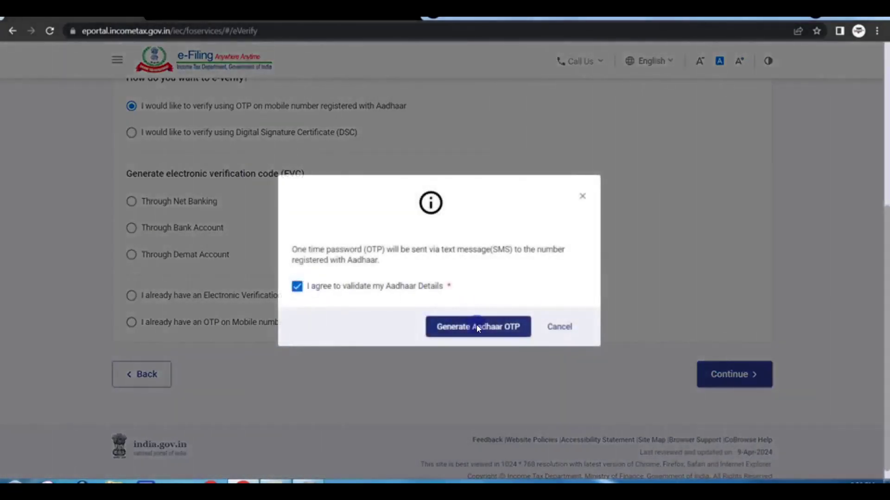